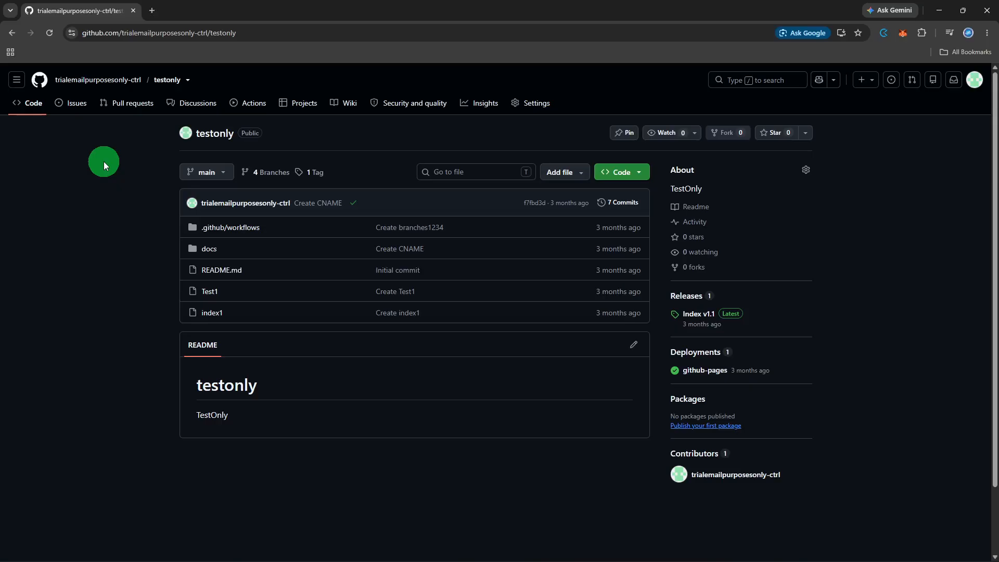
Bring up the Add file menu on the testonly repository page
click(545, 177)
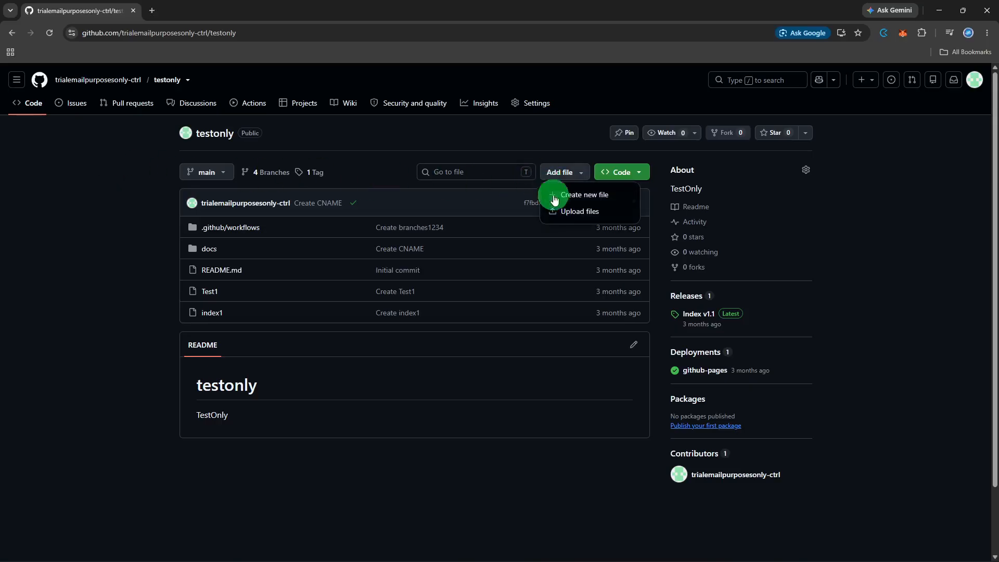
Choose sample-project-readme.md and sample-project-notes.txt from the computer for upload
click(559, 210)
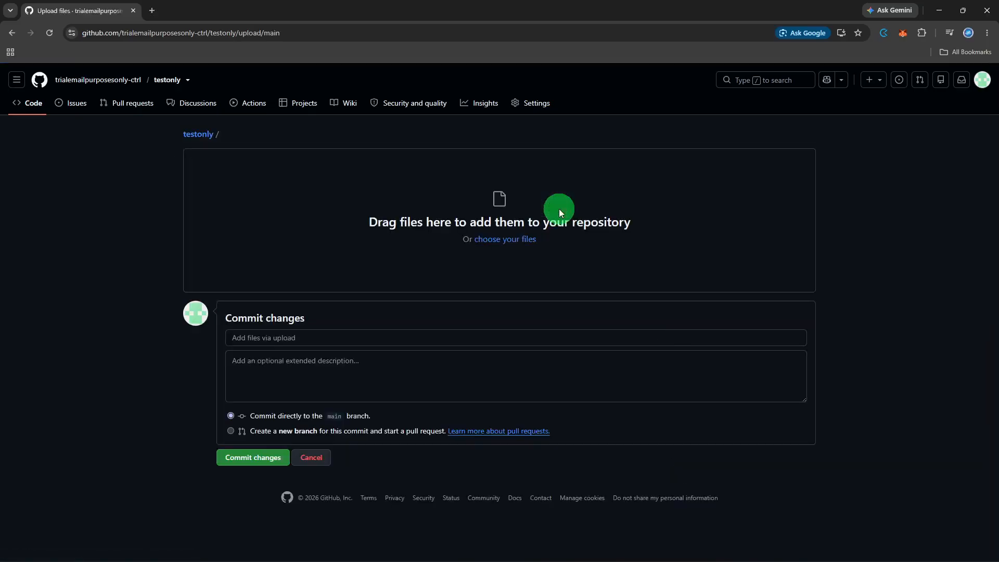
click(523, 237)
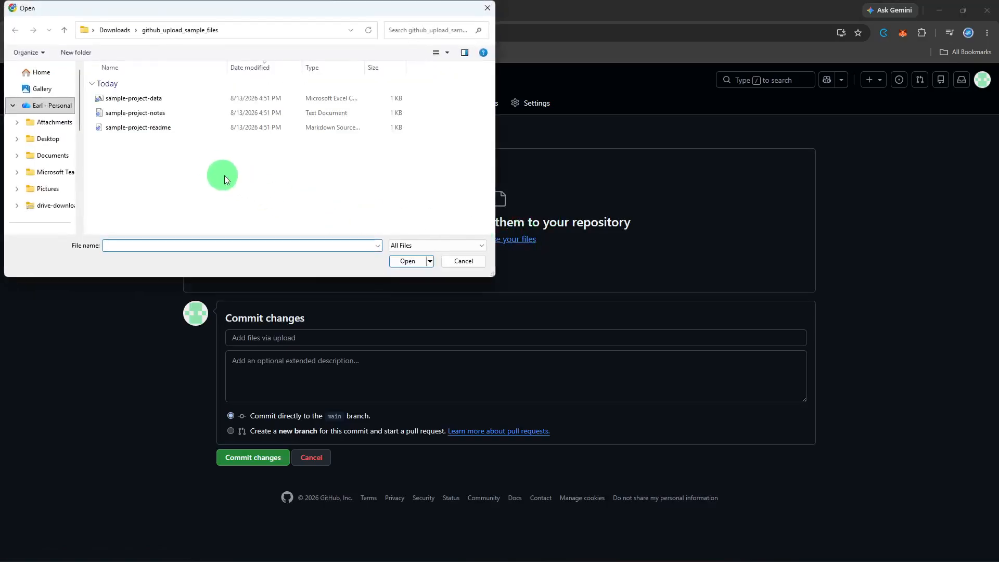
click(206, 130)
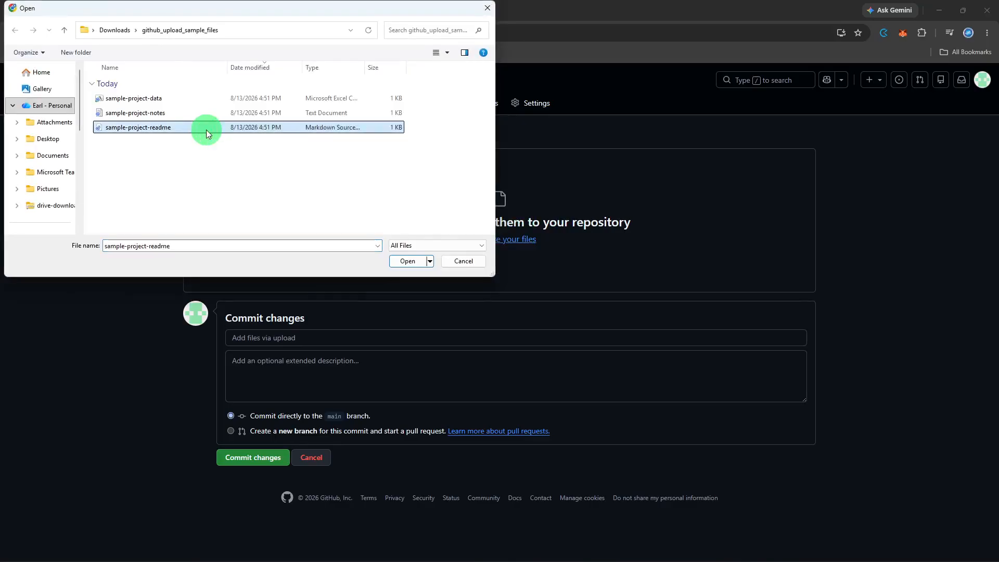
ctrl+click(213, 116)
click(391, 265)
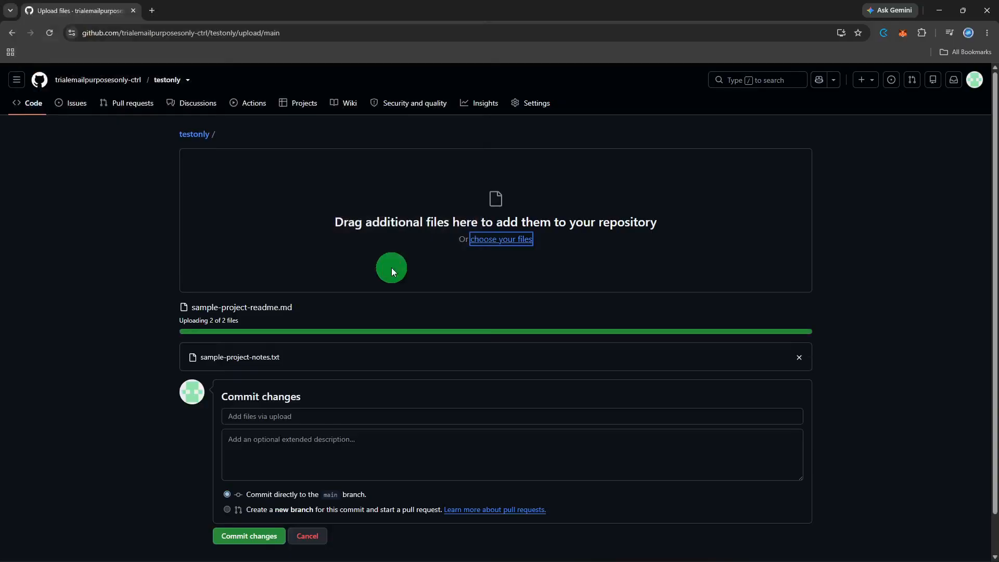
Enter 'Upload initial files' as the commit's extended description
scroll(391, 267, down, 1)
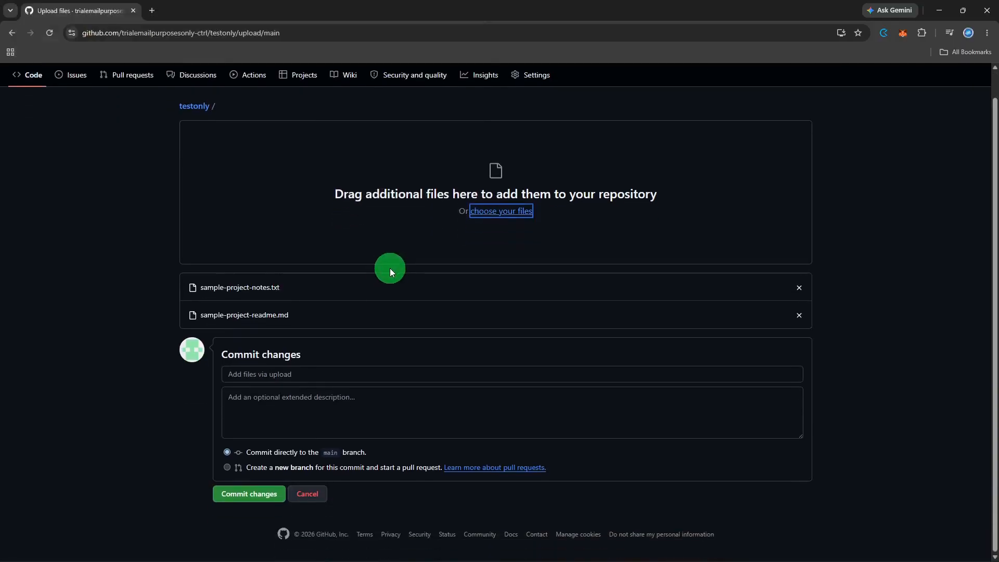
click(358, 371)
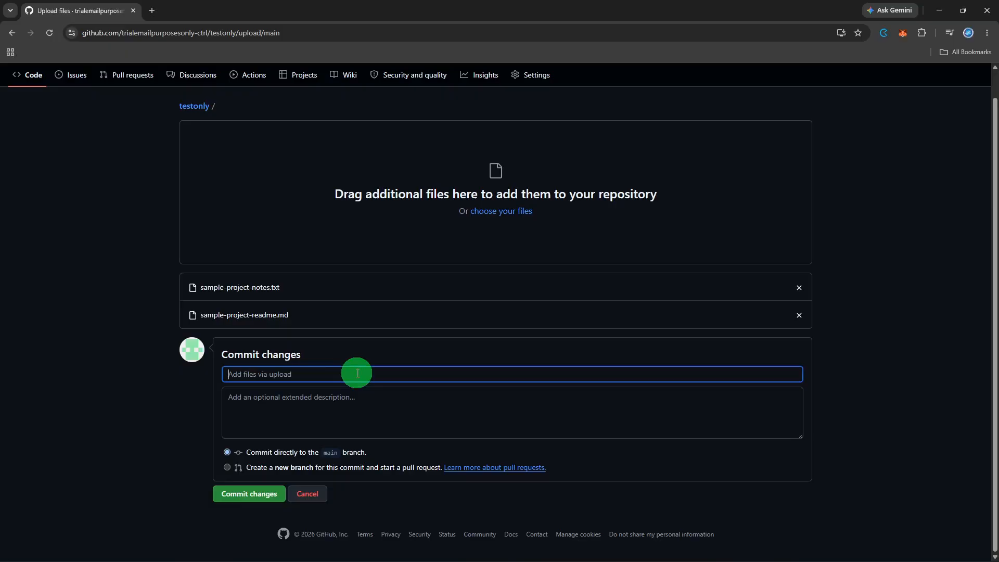
click(348, 398)
click(347, 378)
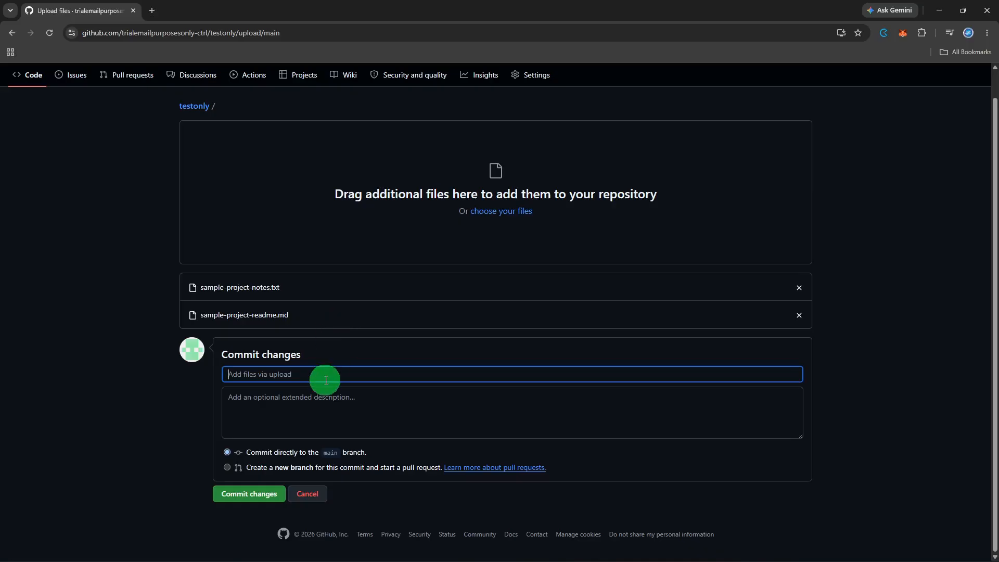
click(321, 401)
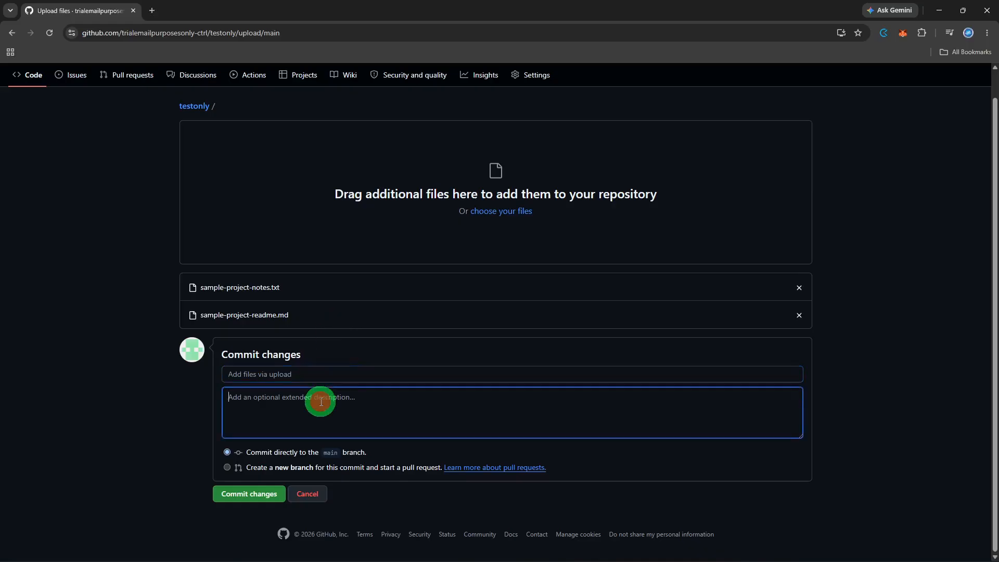
text(Upload initial files)
Commit the two files to a new branch and propose the changes
click(308, 470)
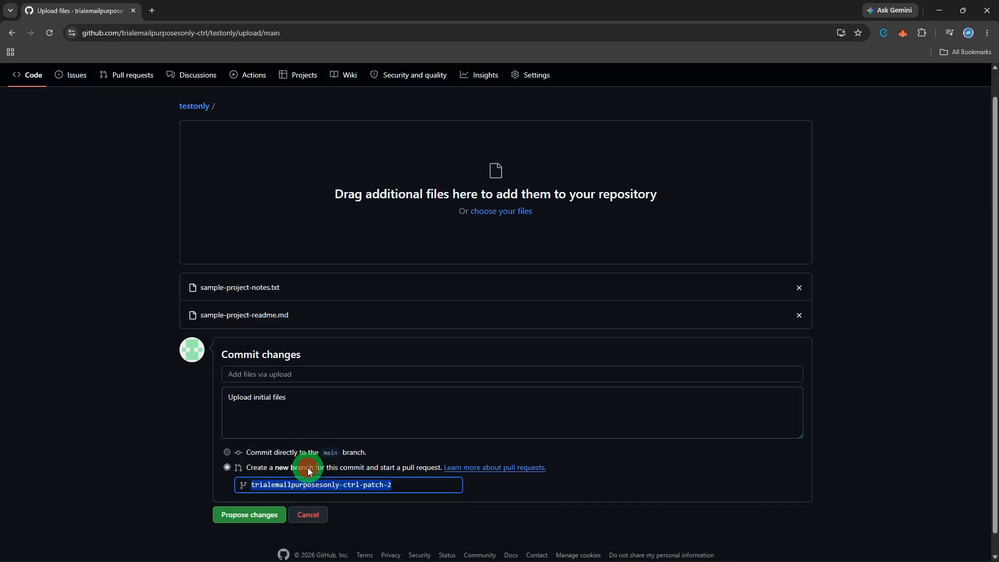
scroll(308, 471, down, 1)
click(227, 503)
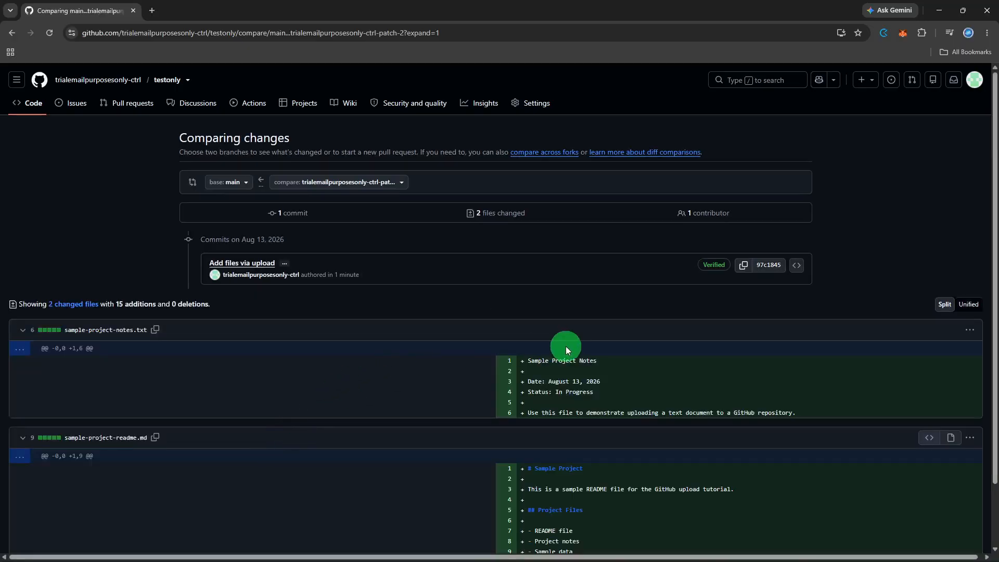
Scroll through the comparison of the two added files
scroll(566, 345, down, 2)
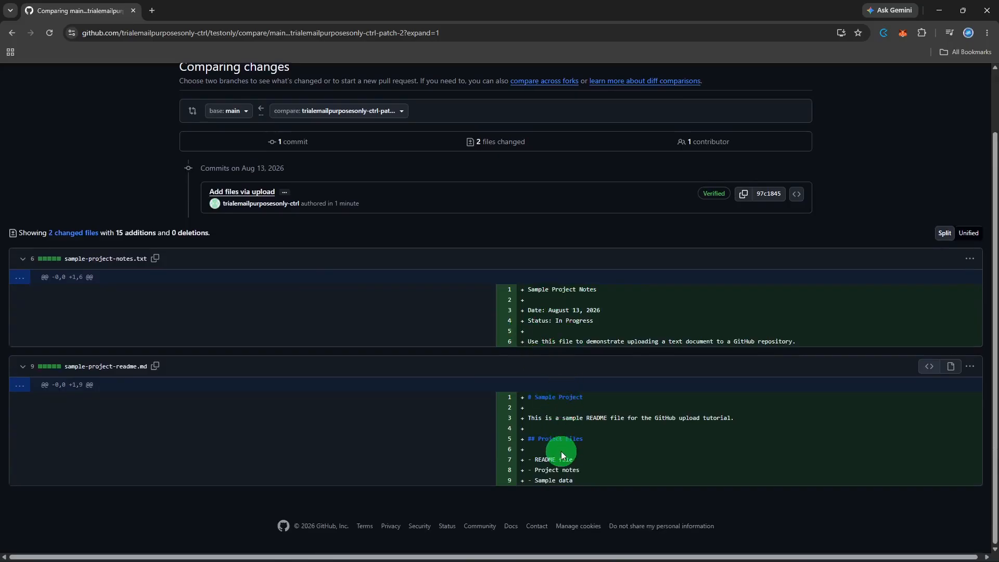
scroll(560, 450, up, 1)
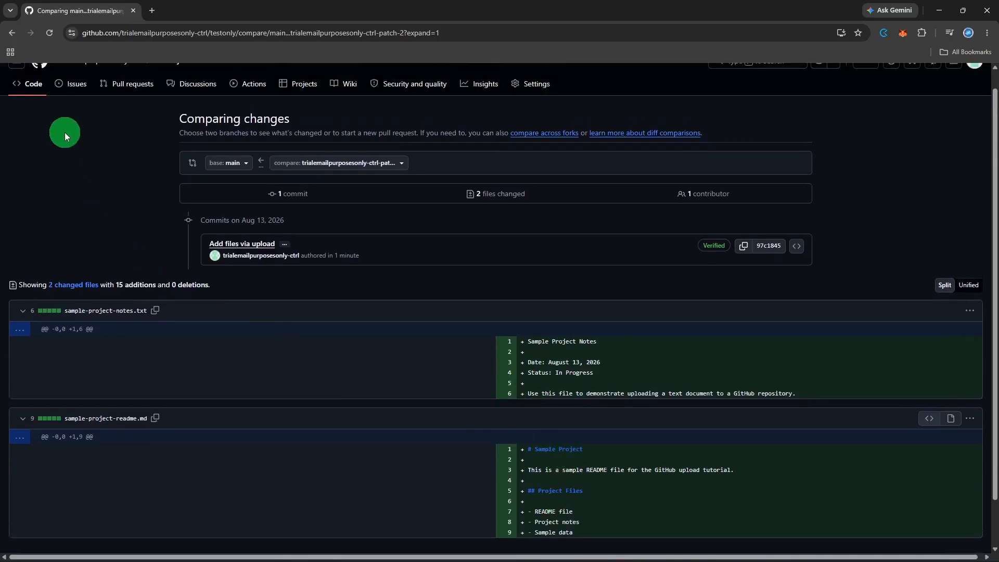
scroll(49, 105, up, 1)
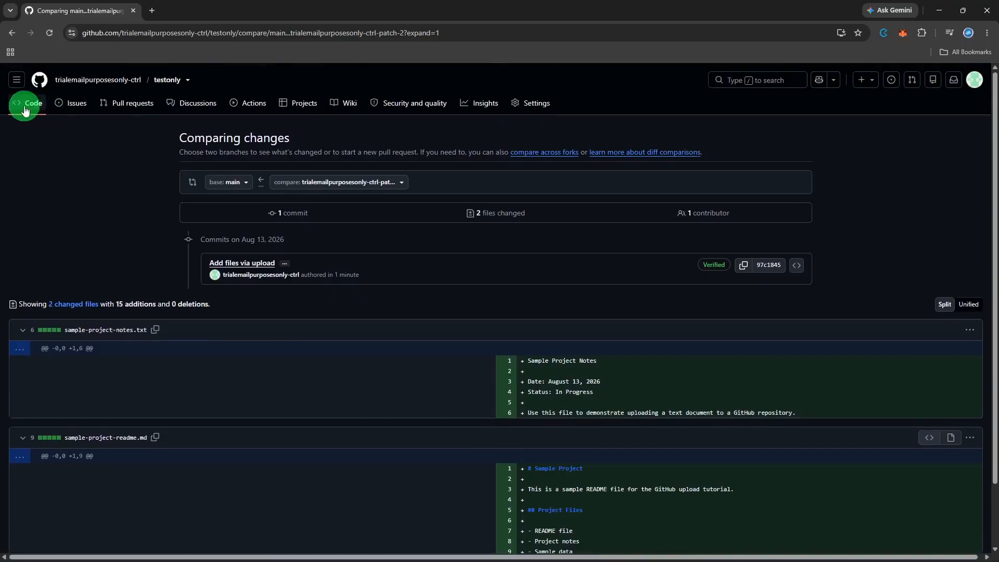
Go back to the testonly repository through the GitHub dashboard
click(20, 83)
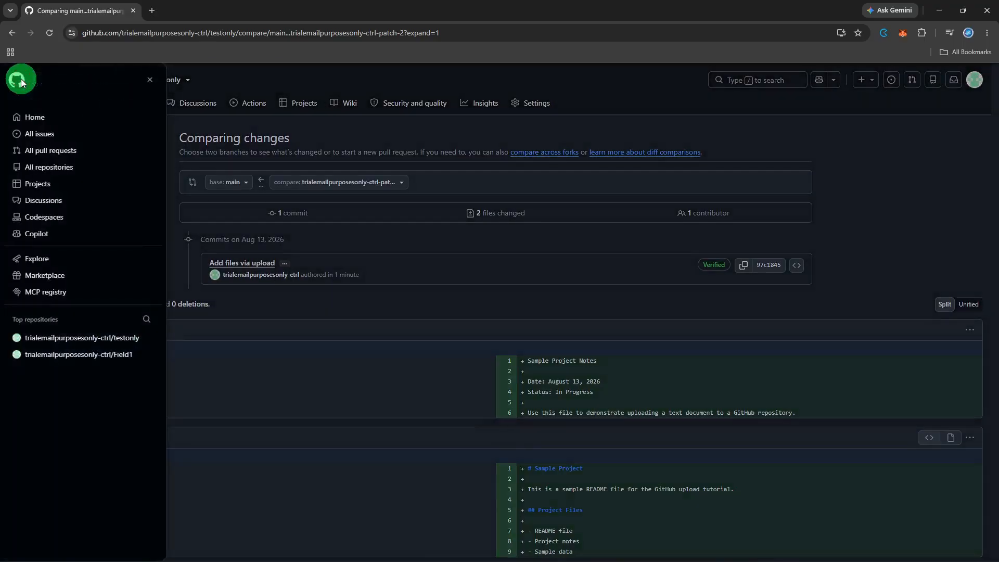
click(32, 114)
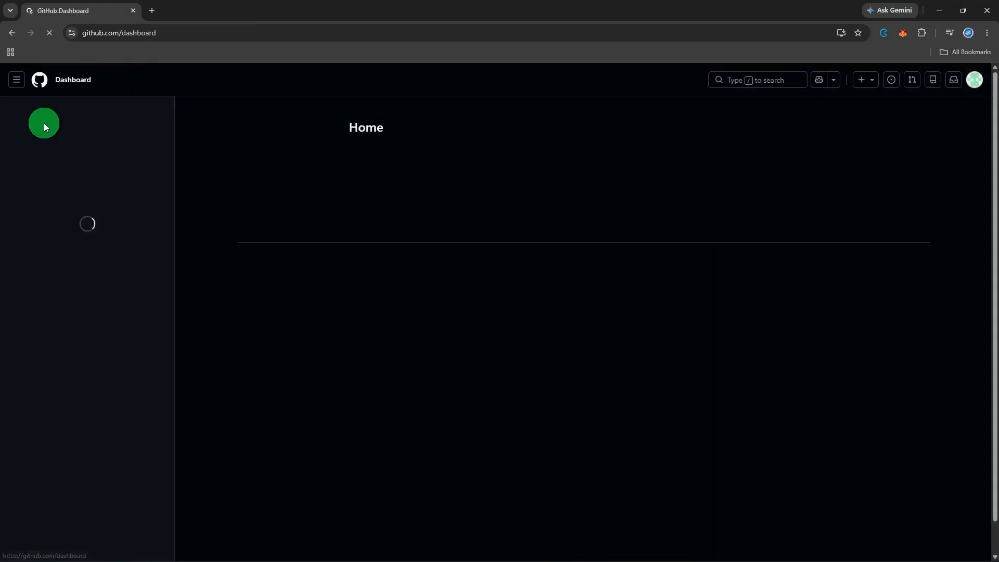
click(71, 159)
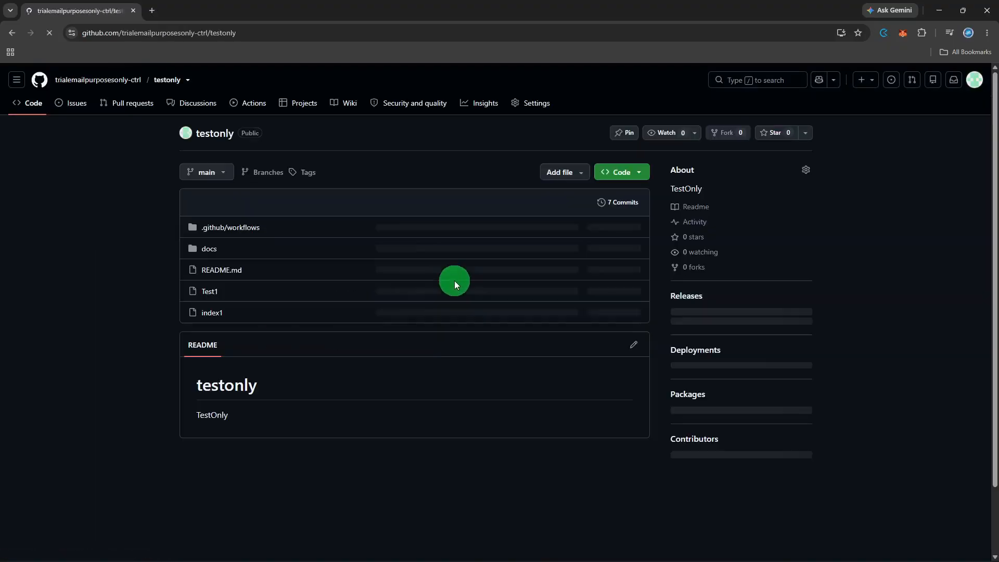
click(559, 207)
Create an empty readme.md and commit it directly to main as 'Create readme.md'
click(560, 227)
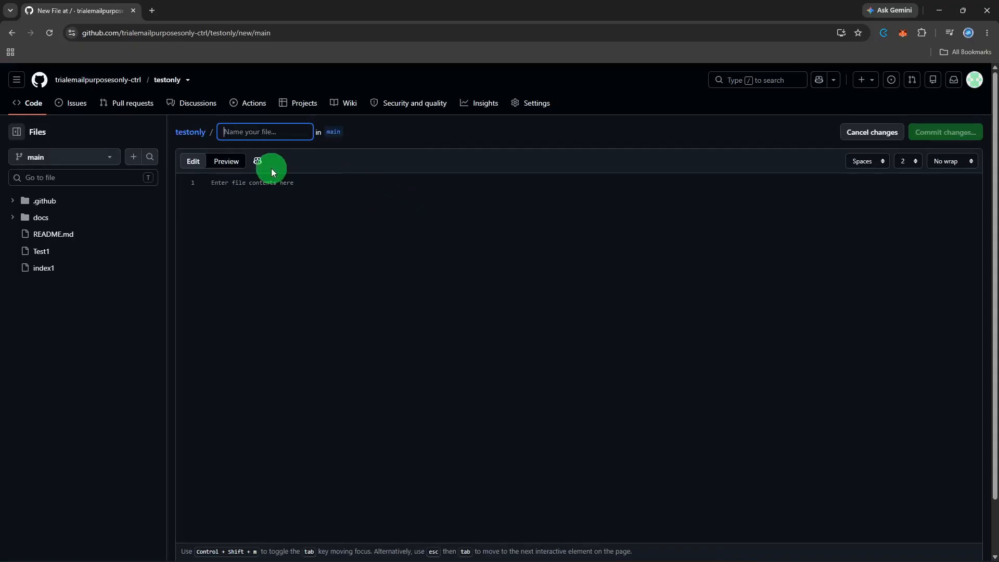
text(readme)
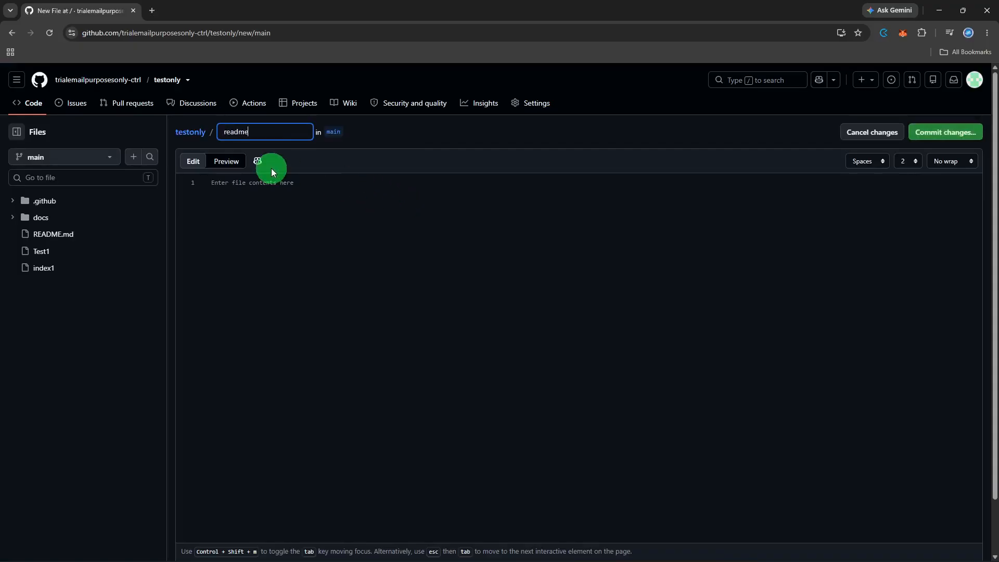
text(.d)
text(md)
click(276, 192)
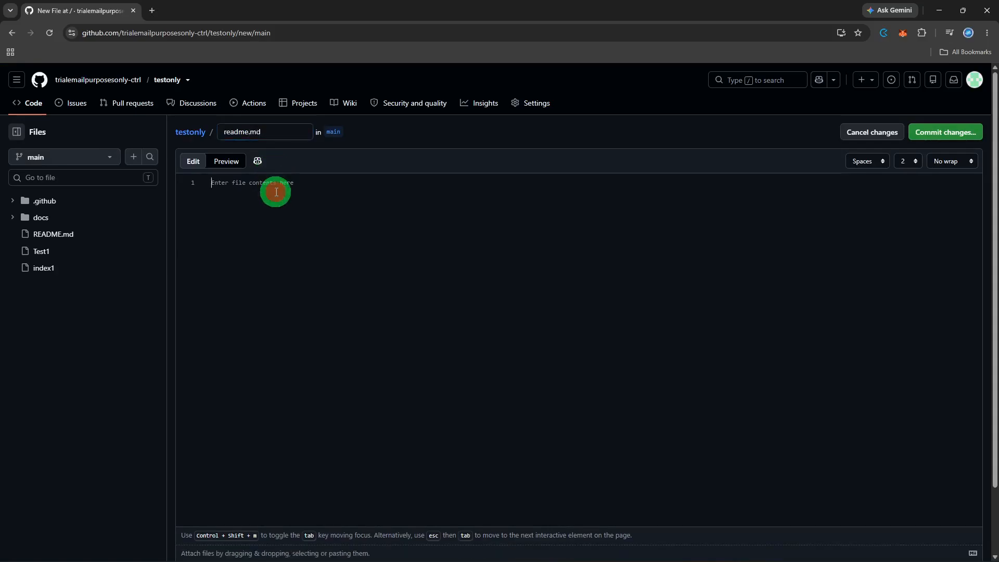
click(924, 144)
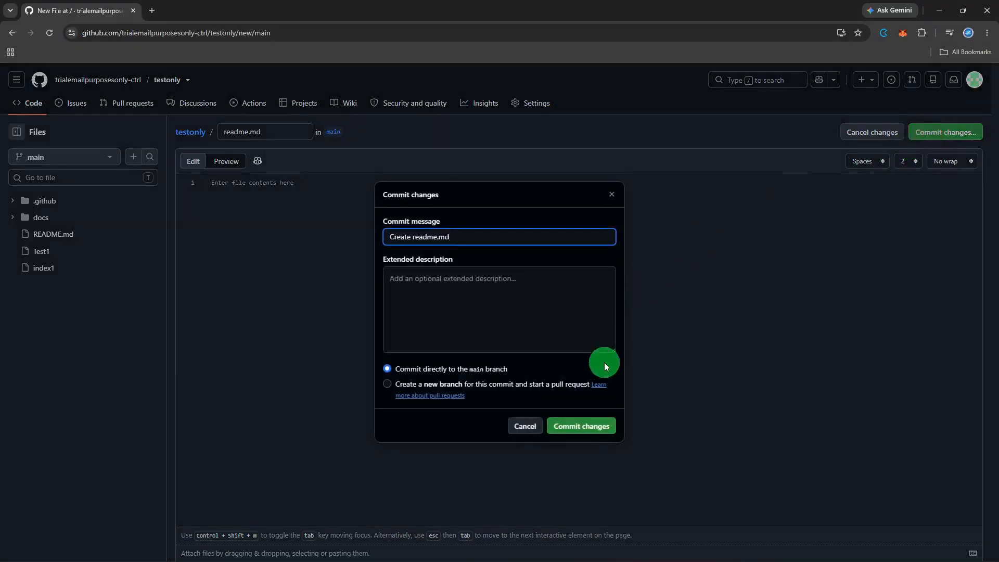
click(587, 425)
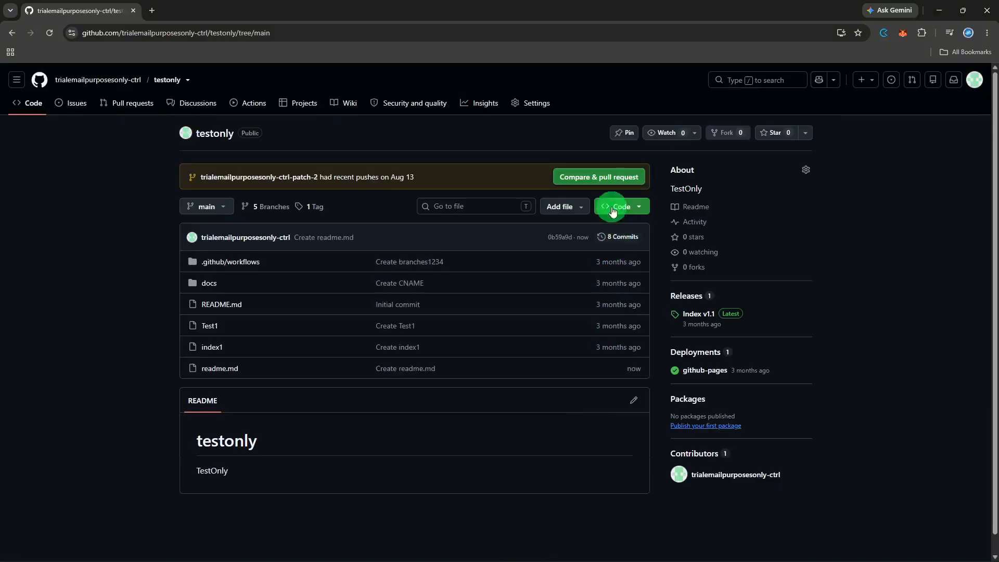
Select all three files in Downloads > github_upload_sample_files for upload
click(566, 206)
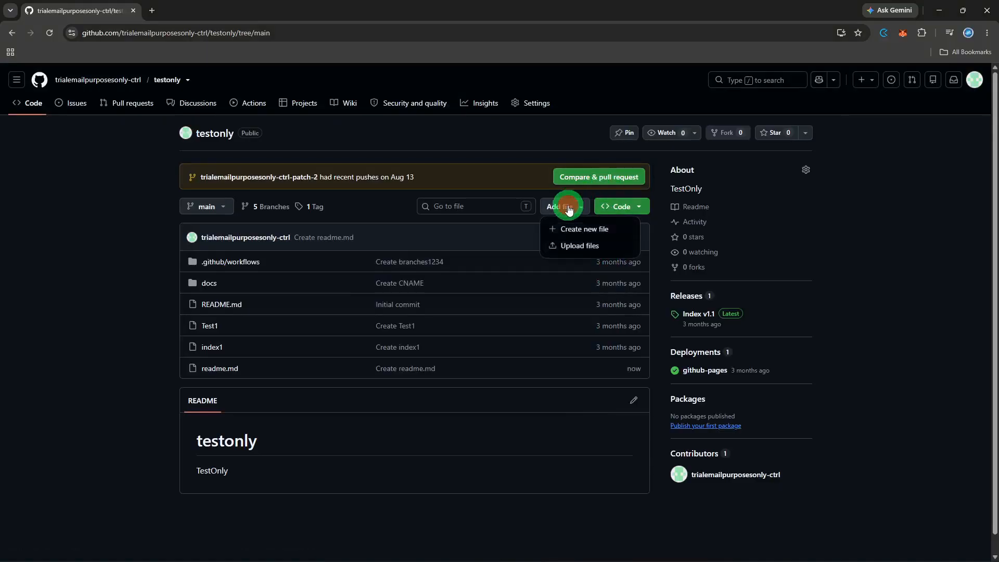
click(572, 245)
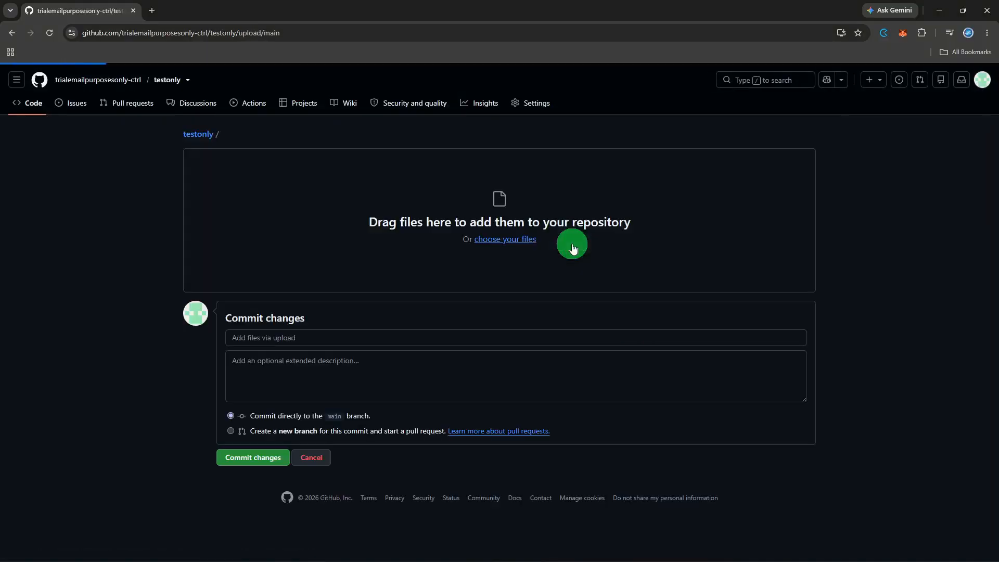
click(544, 248)
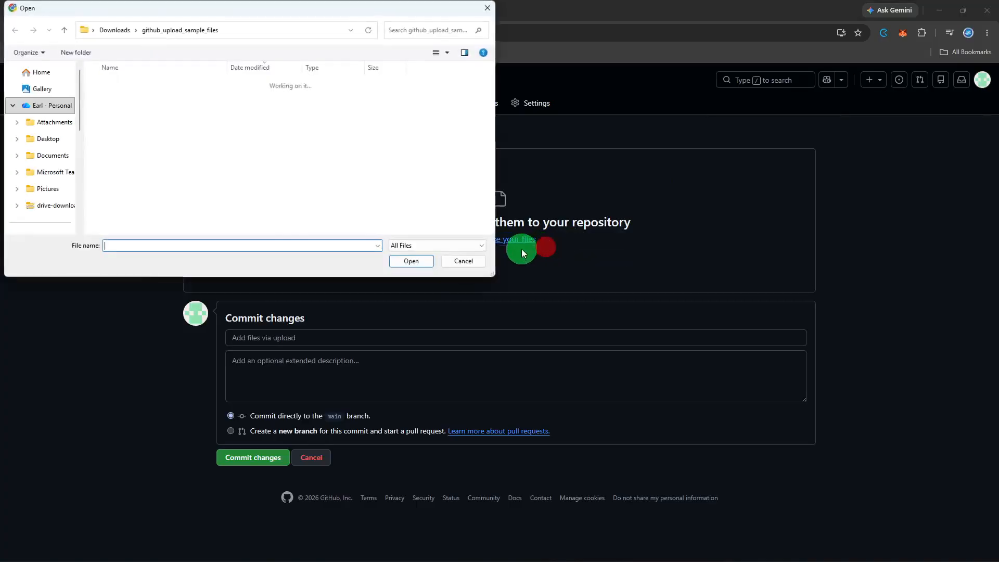
scroll(50, 110, down, 3)
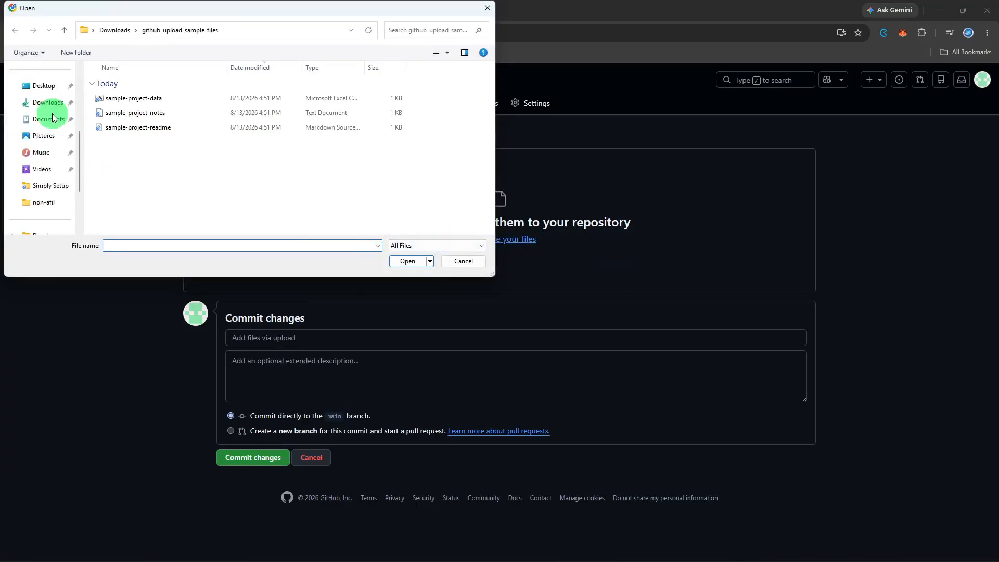
click(47, 103)
click(174, 123)
double_click(175, 123)
drag(161, 151, 195, 73)
click(395, 265)
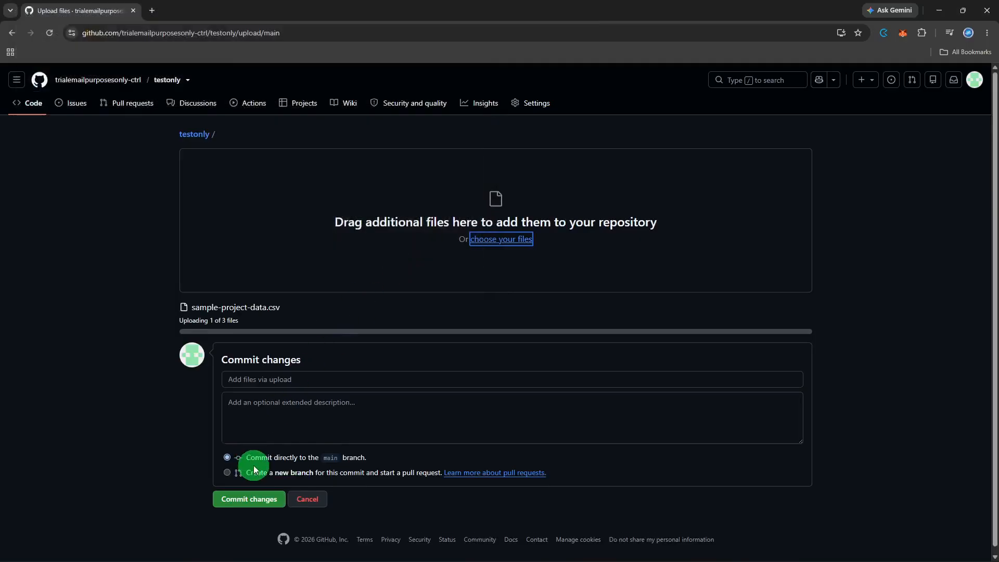
Commit the three files to a new patch-3 branch and propose the changes
click(255, 468)
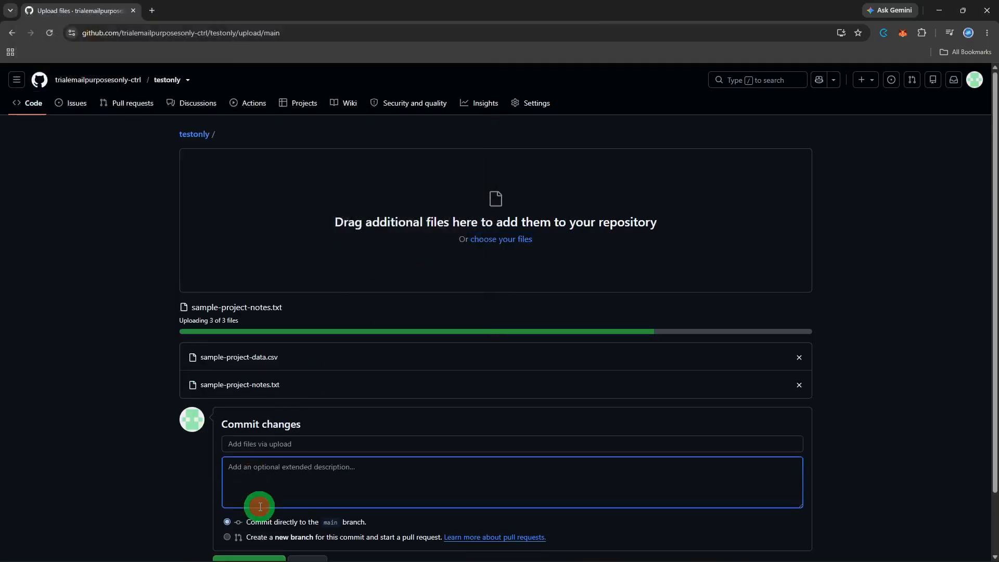
click(259, 535)
click(261, 525)
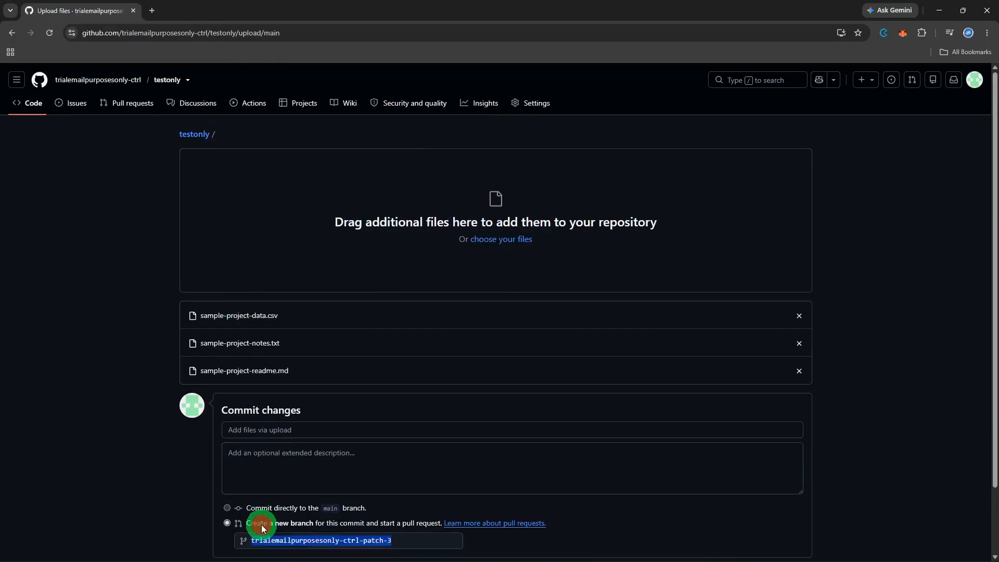
click(261, 521)
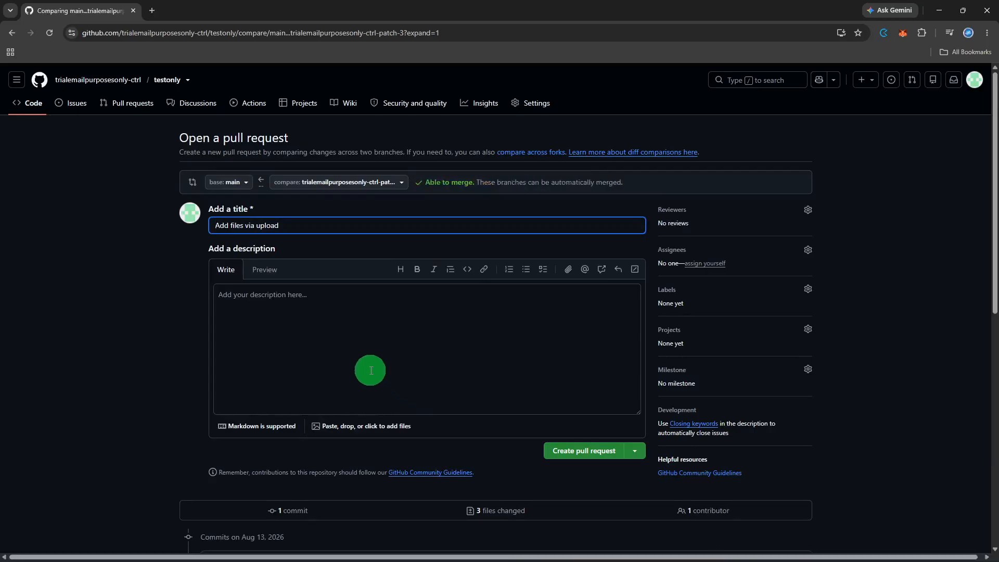
Review the three files' diffs, jumping to sample-project-data.csv via the changed files list
scroll(375, 374, down, 4)
scroll(544, 318, down, 3)
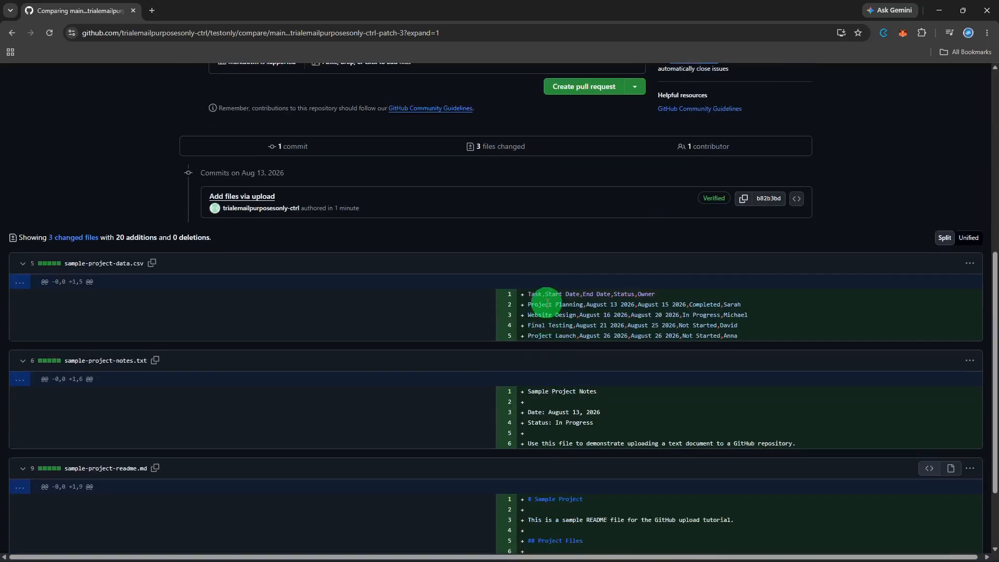
scroll(543, 312, down, 3)
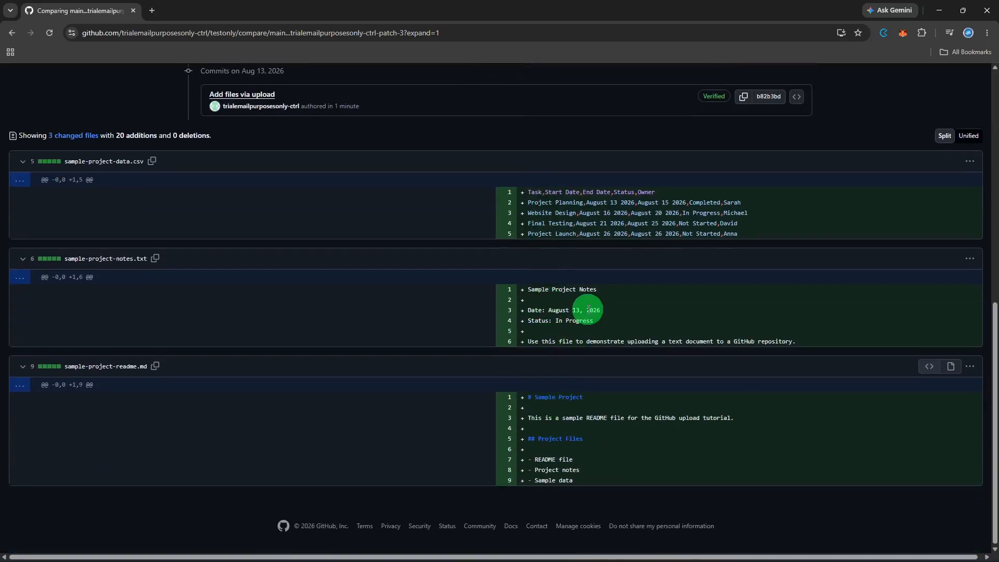
scroll(588, 309, up, 7)
scroll(587, 309, up, 2)
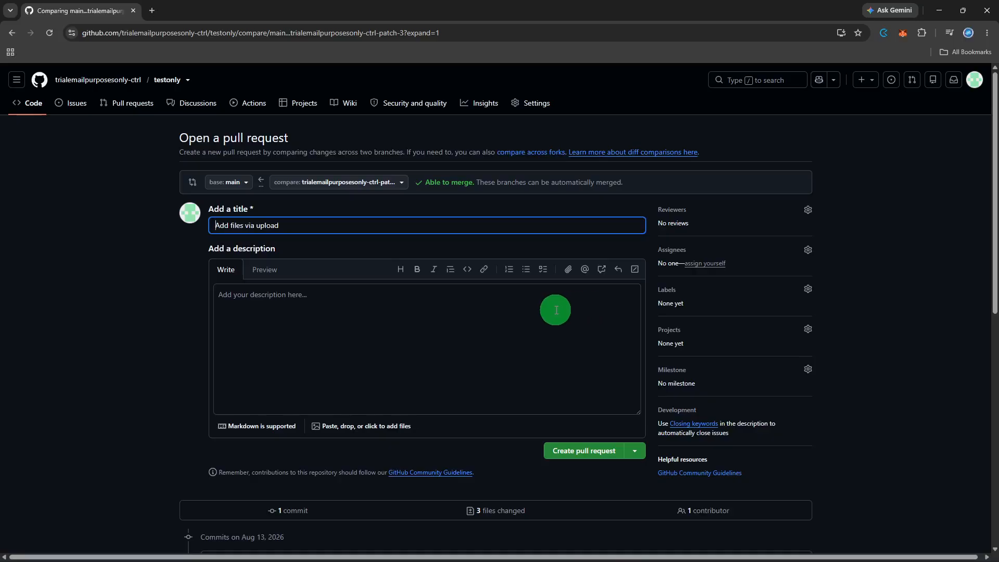
scroll(173, 218, down, 5)
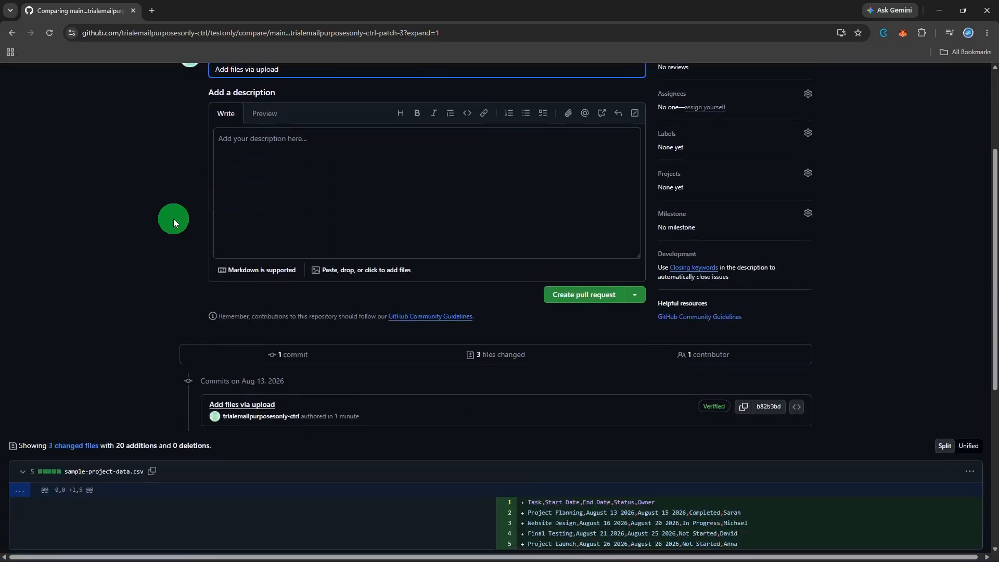
click(83, 334)
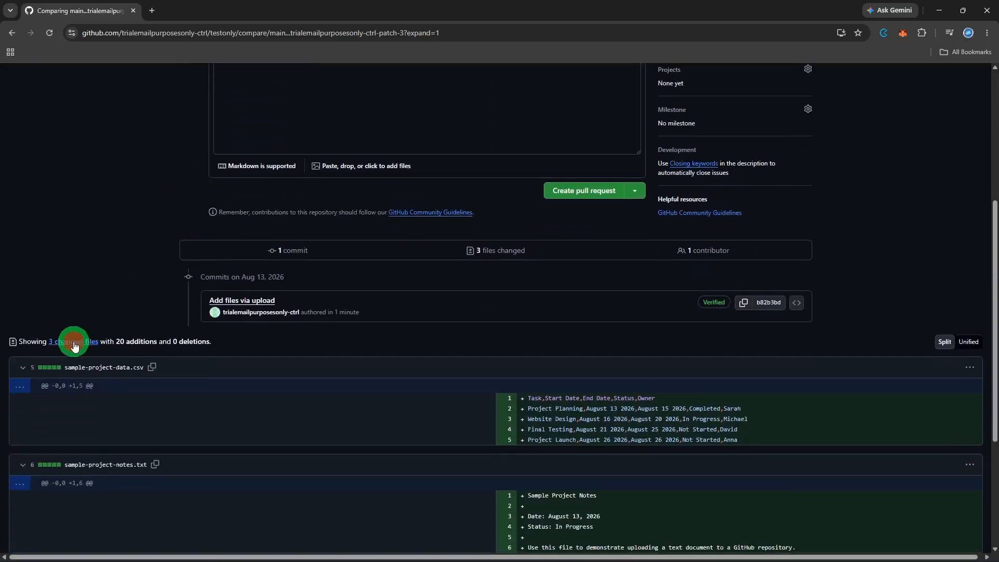
click(77, 358)
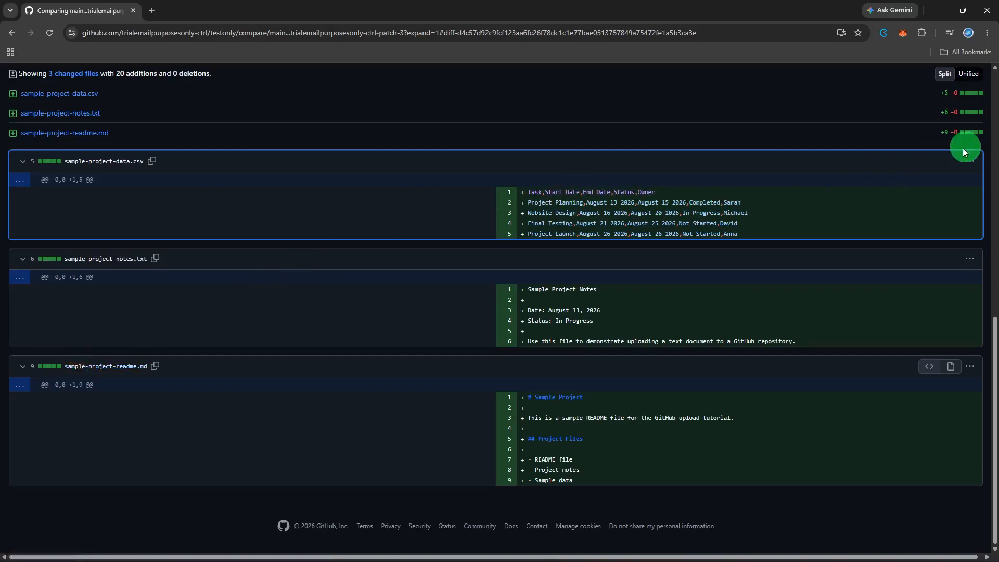
Check the CSV diff's options, then create the 'Add files via upload' pull request
click(972, 162)
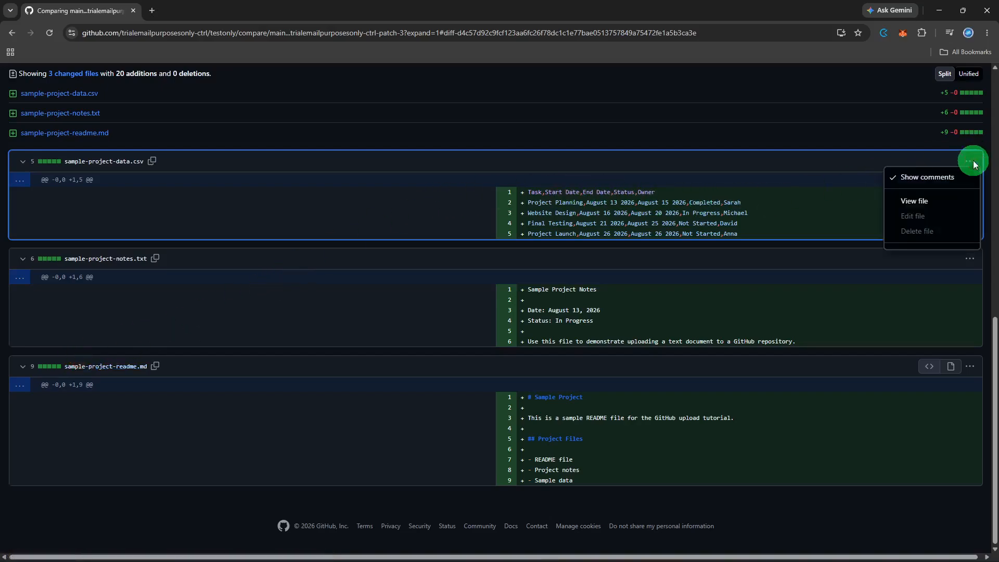
click(888, 151)
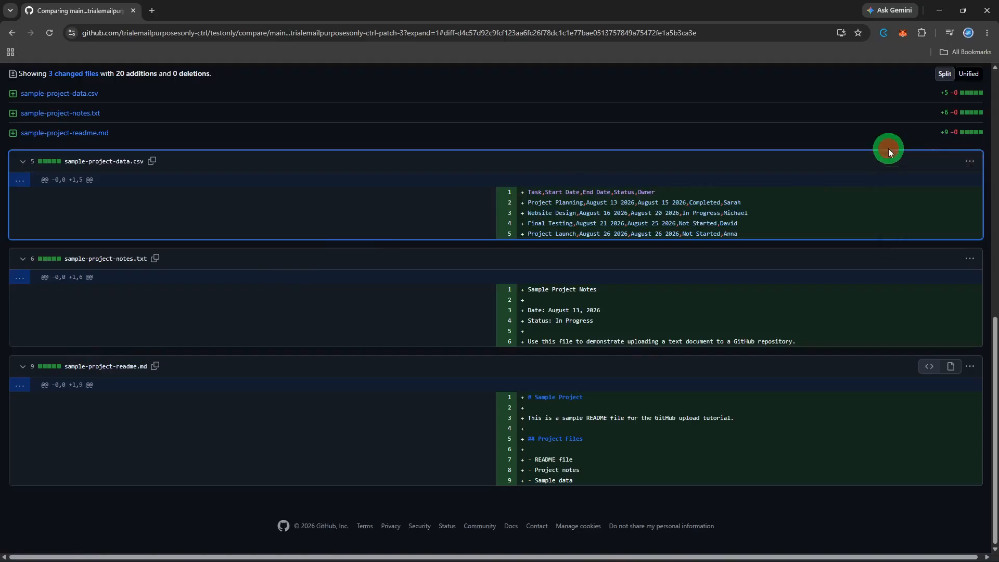
scroll(888, 148, up, 9)
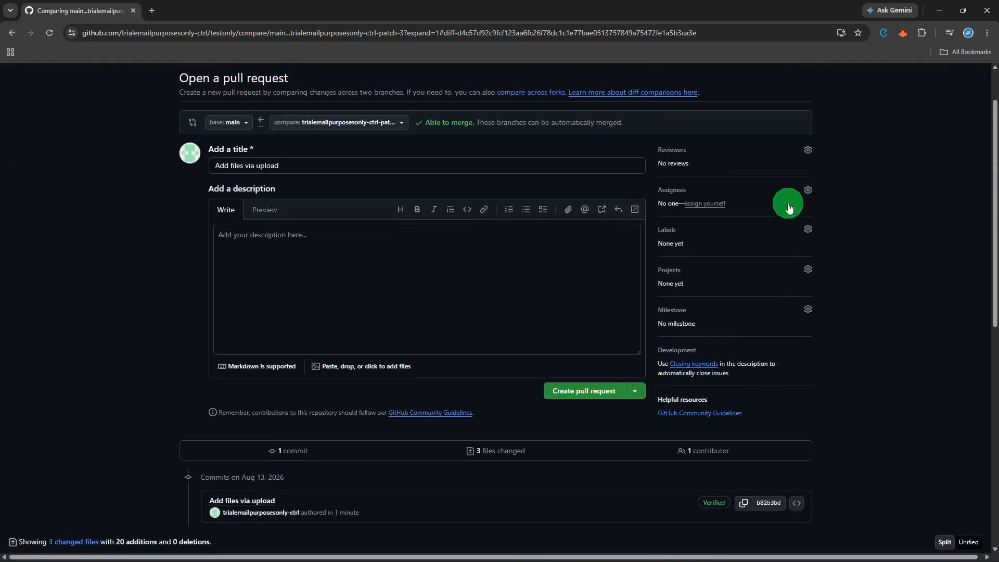
click(611, 388)
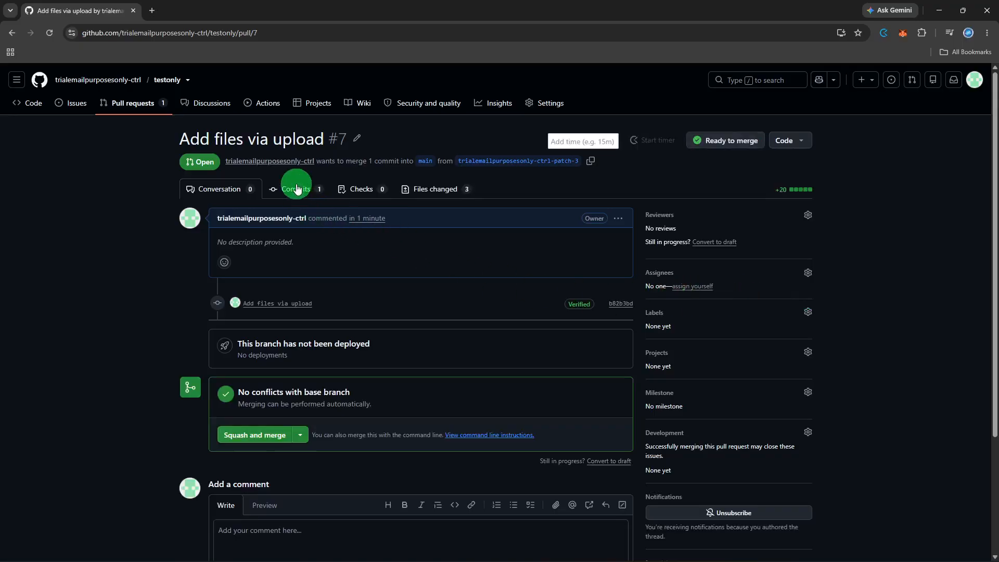
Show the Files changed view of pull request #7
click(446, 192)
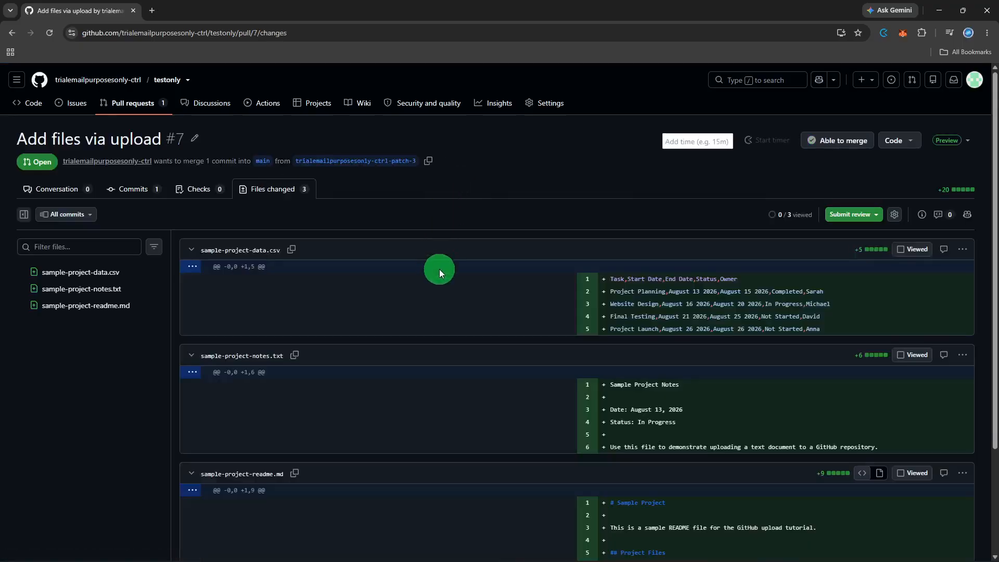
Inspect the CSV diff's options and diff layout settings, then open testonly's General settings
scroll(439, 270, down, 1)
click(960, 199)
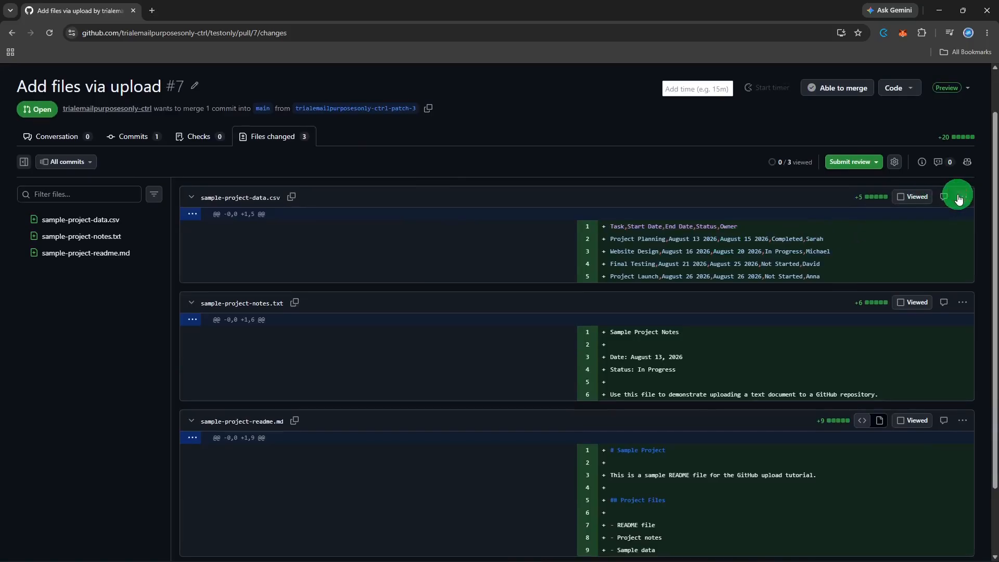
scroll(958, 200, down, 1)
scroll(959, 199, up, 1)
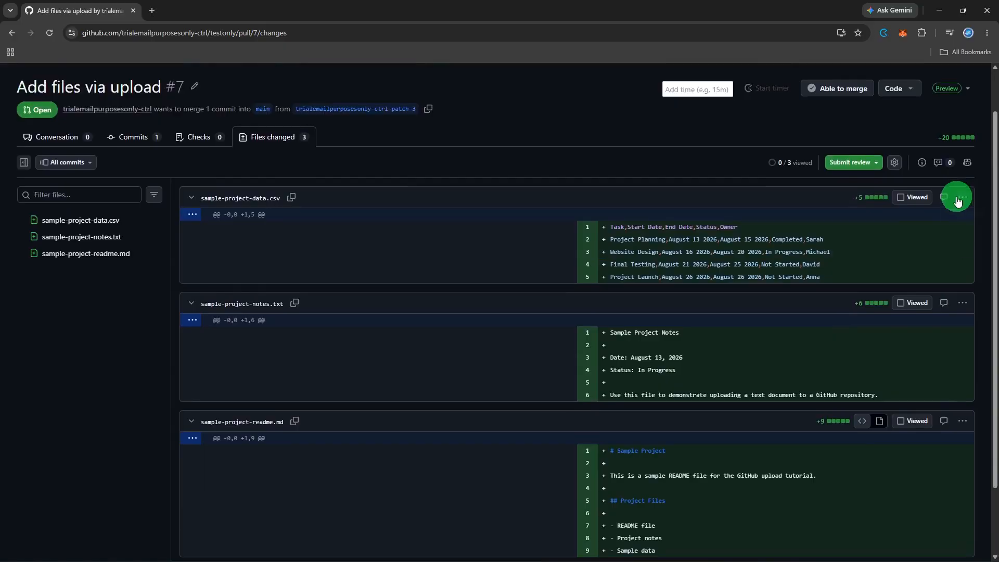
scroll(957, 198, up, 1)
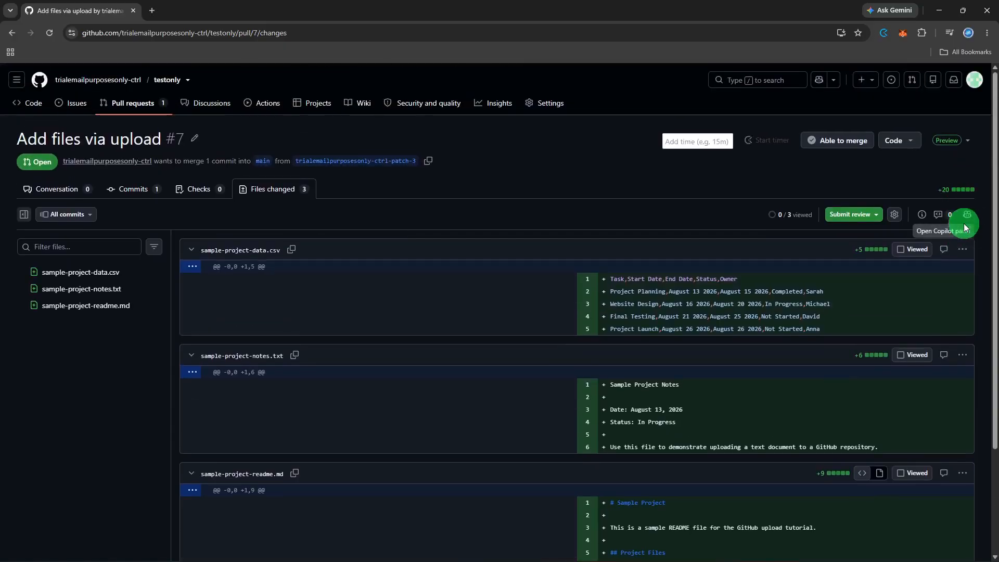
click(893, 215)
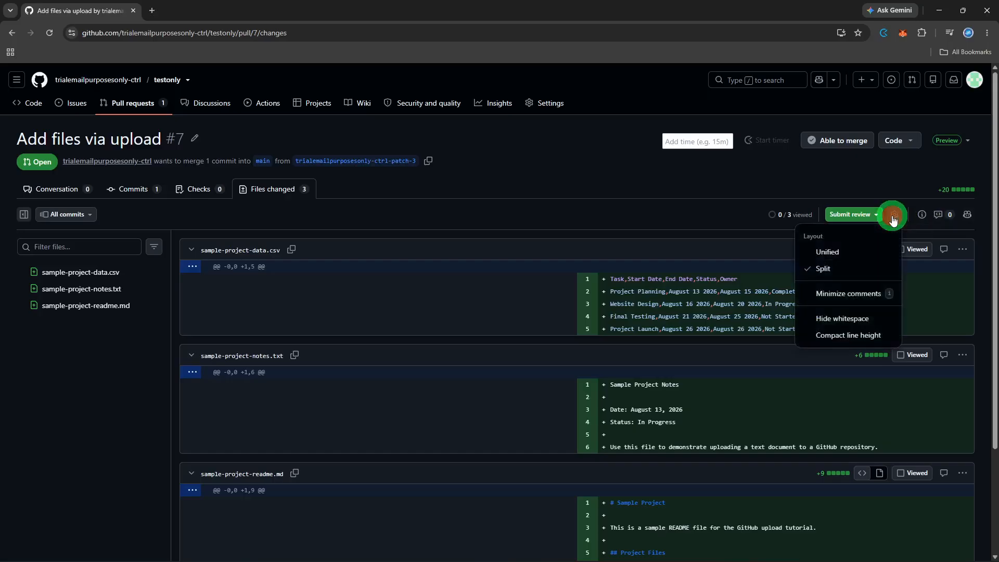
click(894, 215)
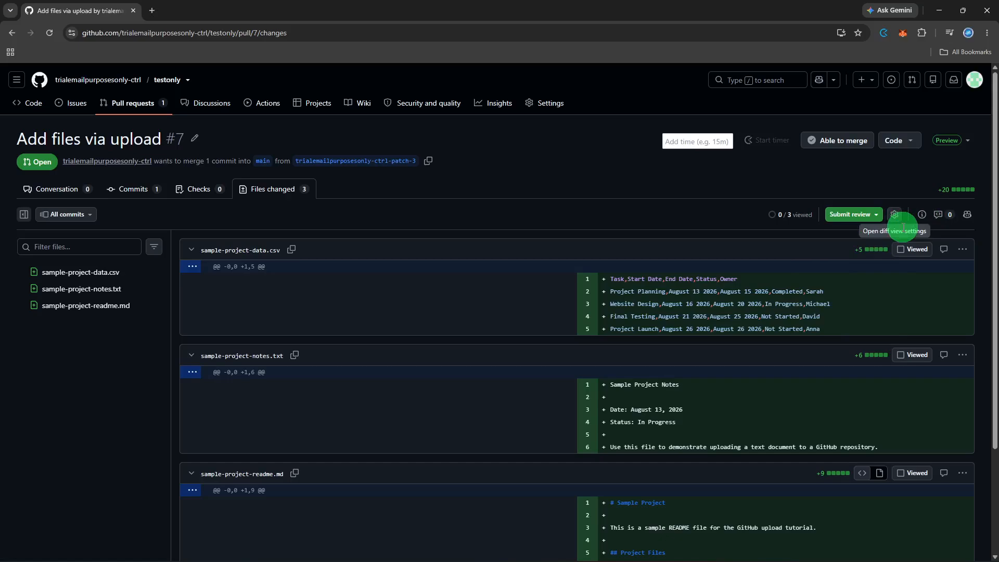
click(549, 104)
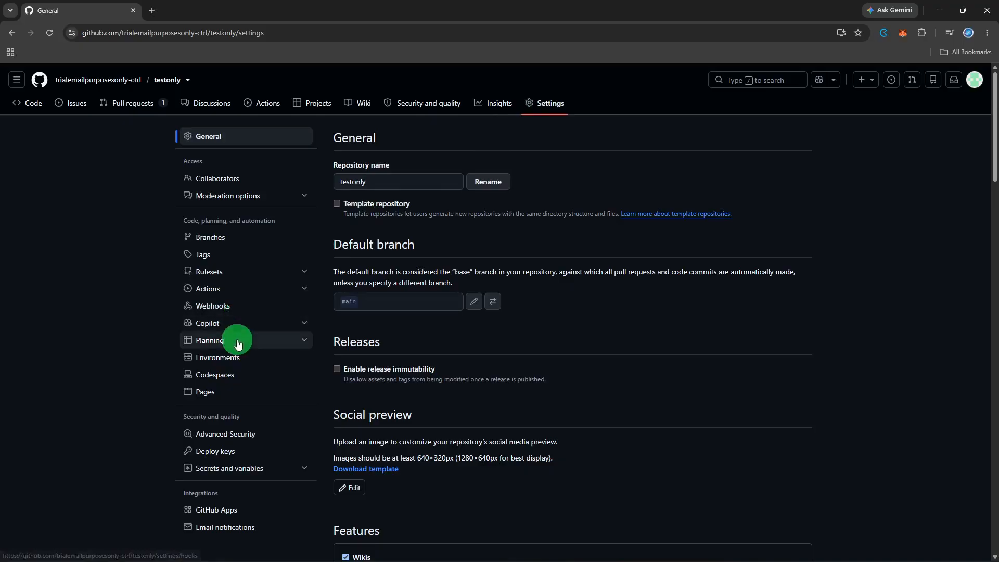
View the Branches protection settings, then return to testonly's Code overview
click(242, 244)
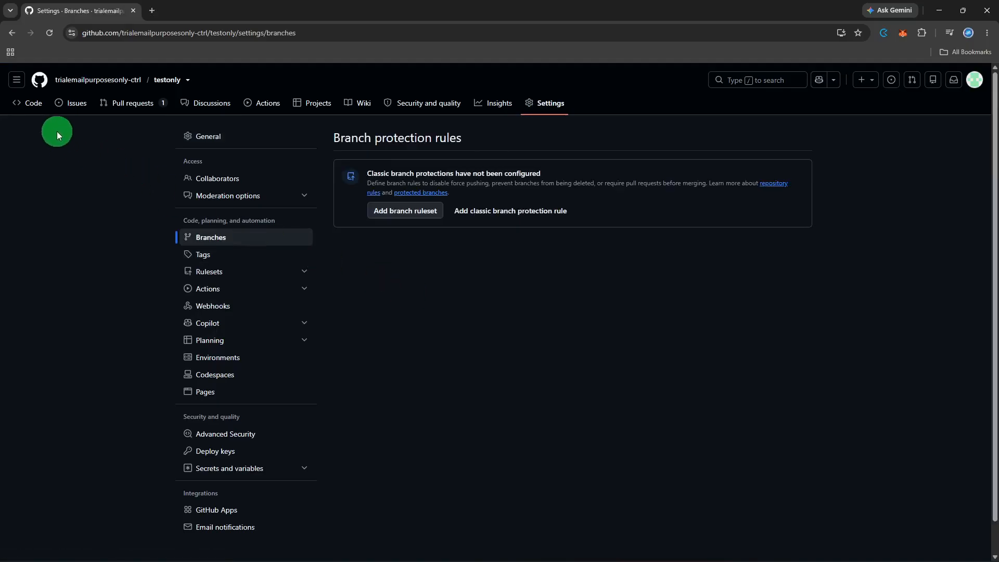
click(42, 112)
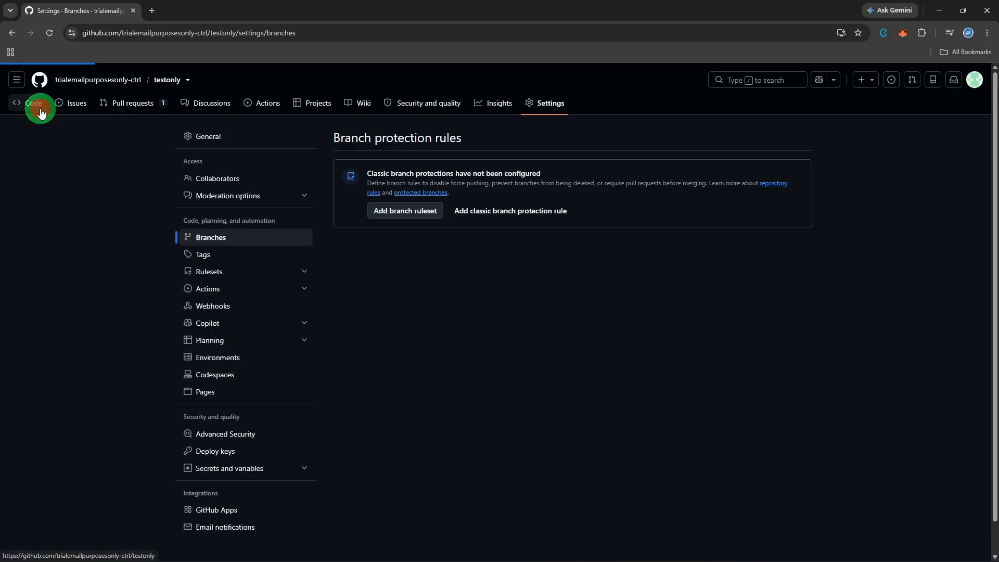